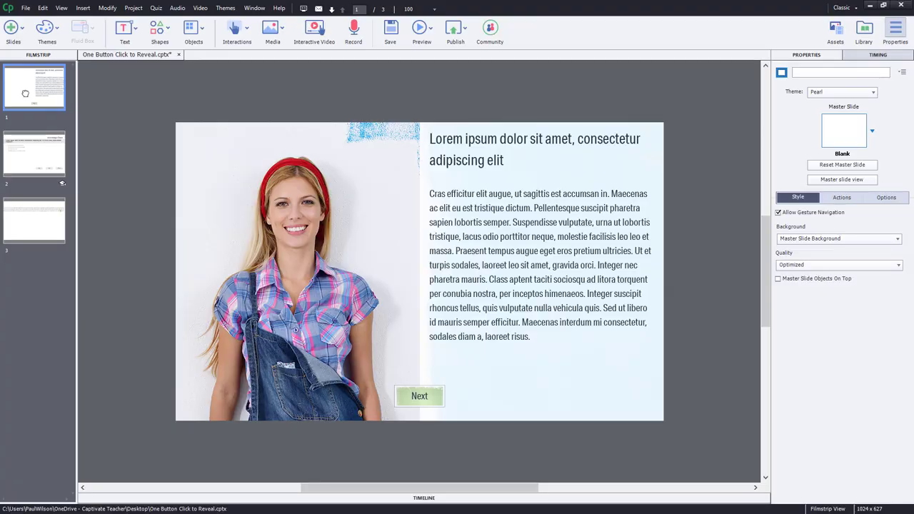
Step: Select the multi-state shape covering the slide and scroll through its properties
click(548, 223)
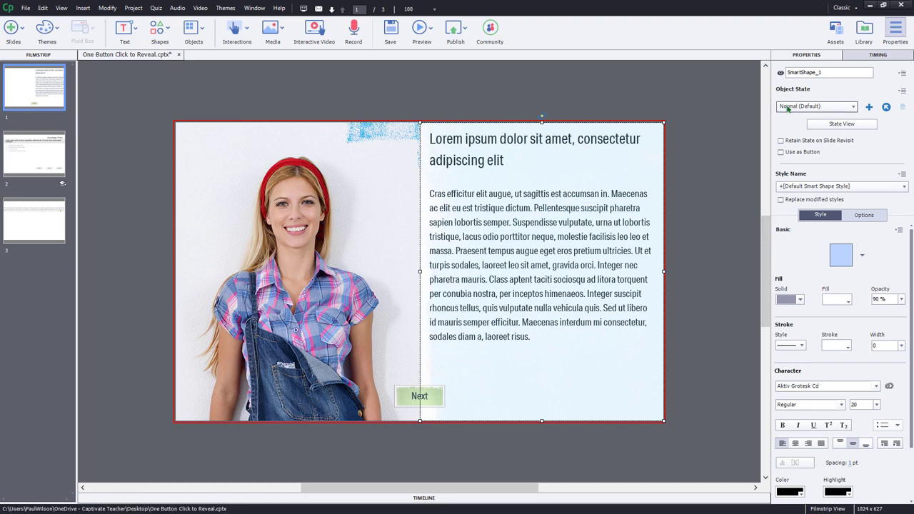
scroll(788, 107, down, 1)
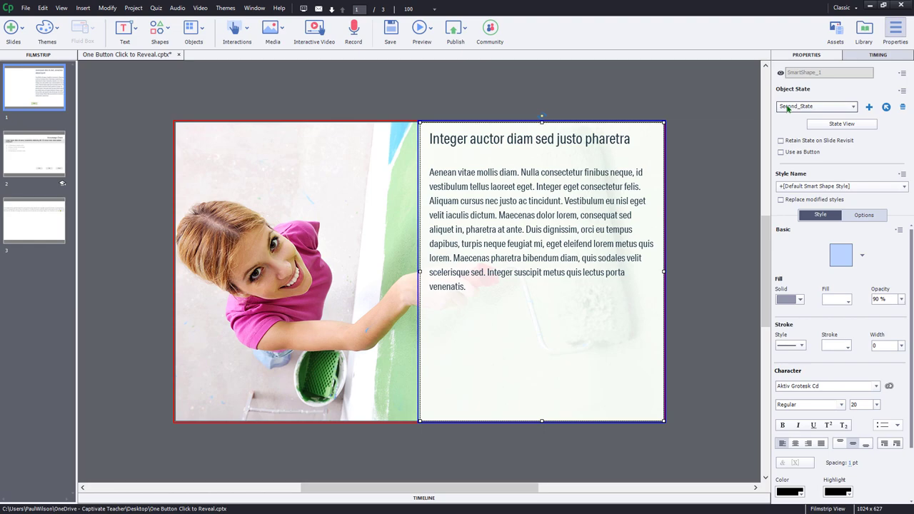
scroll(789, 108, down, 1)
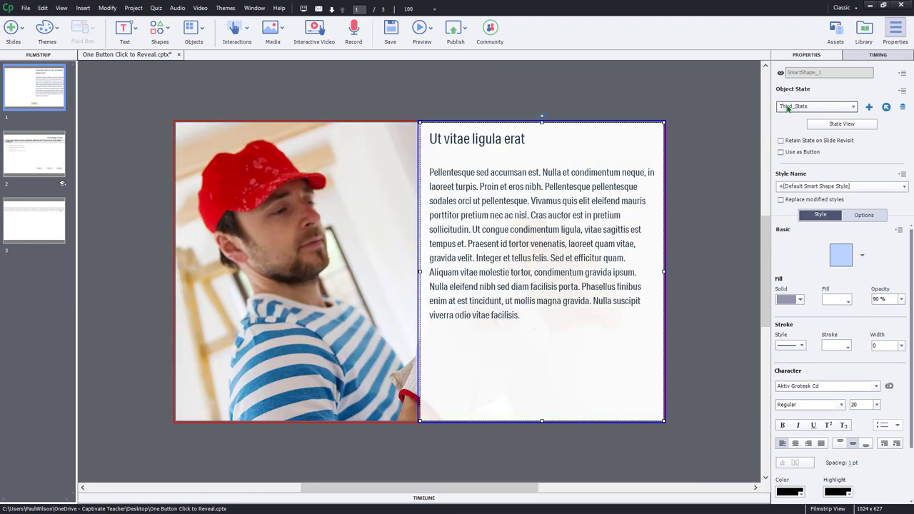
scroll(788, 106, down, 1)
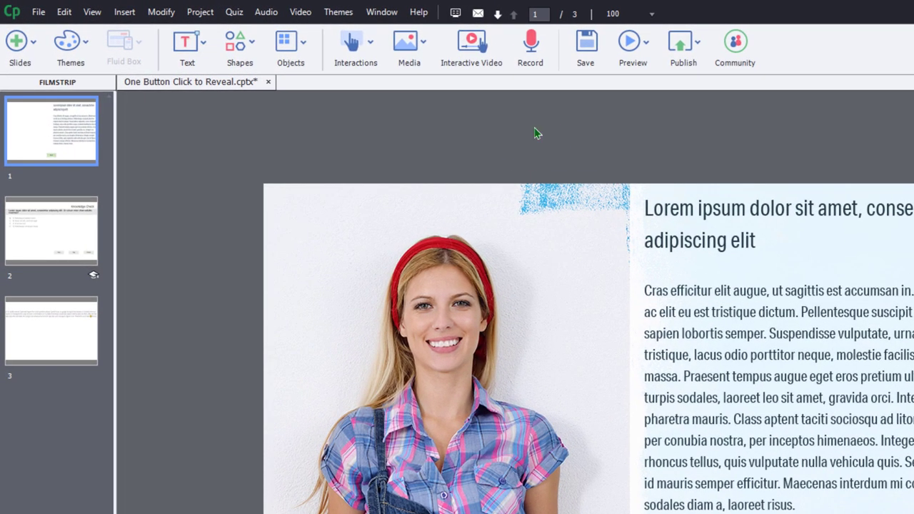
Step: Add a user variable named _Counter with value 1 in Project Variables and save it
click(200, 12)
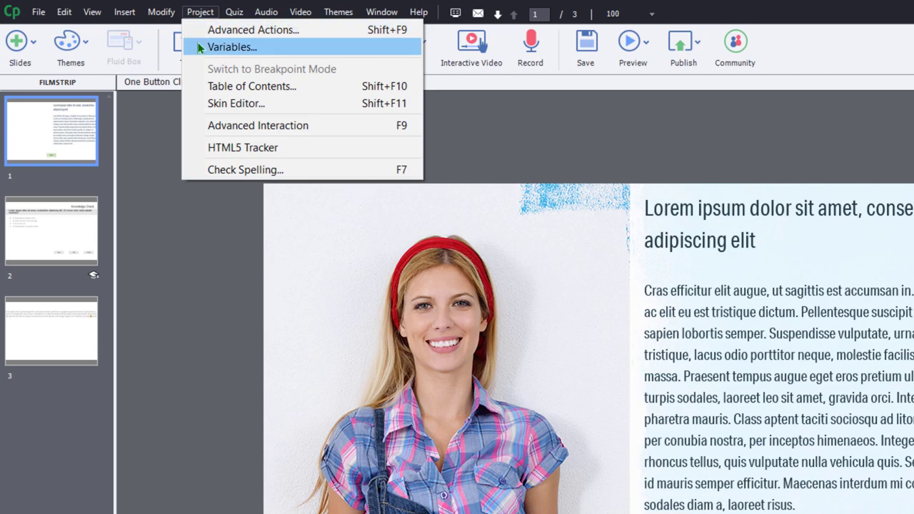
click(232, 47)
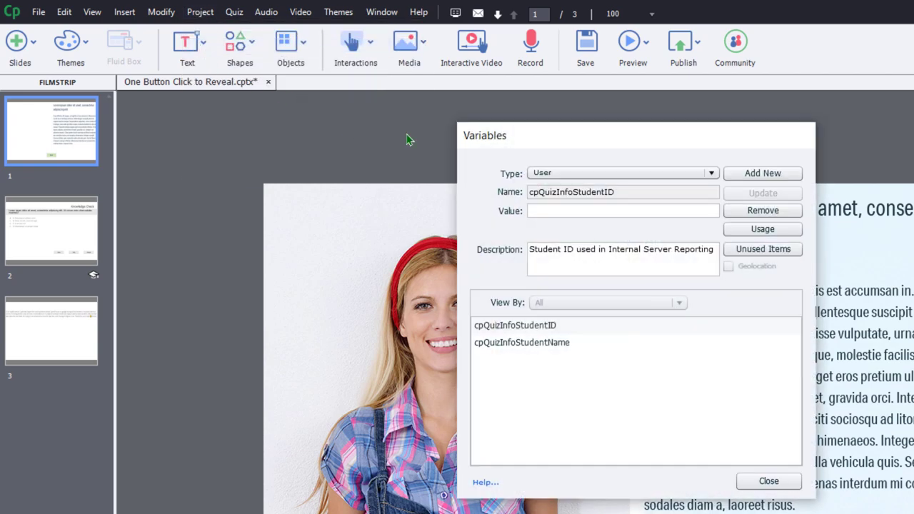
click(763, 173)
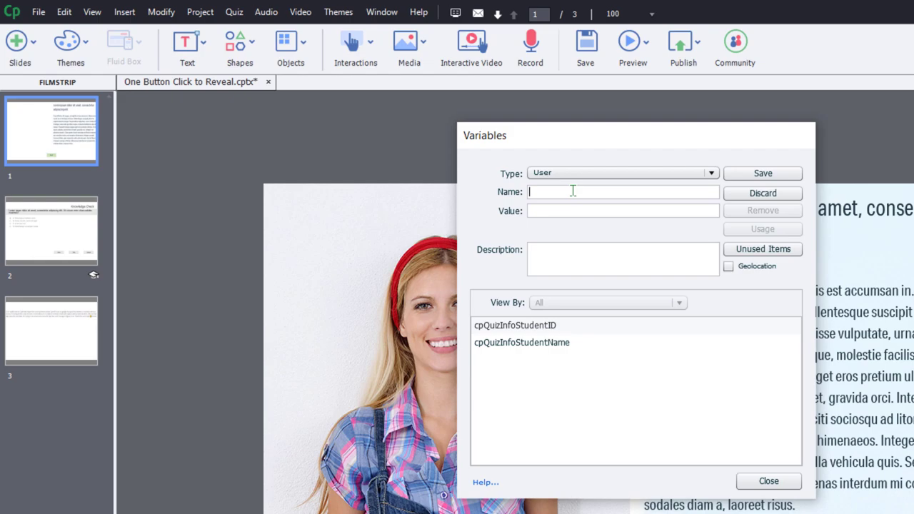
text(_Counter)
click(777, 174)
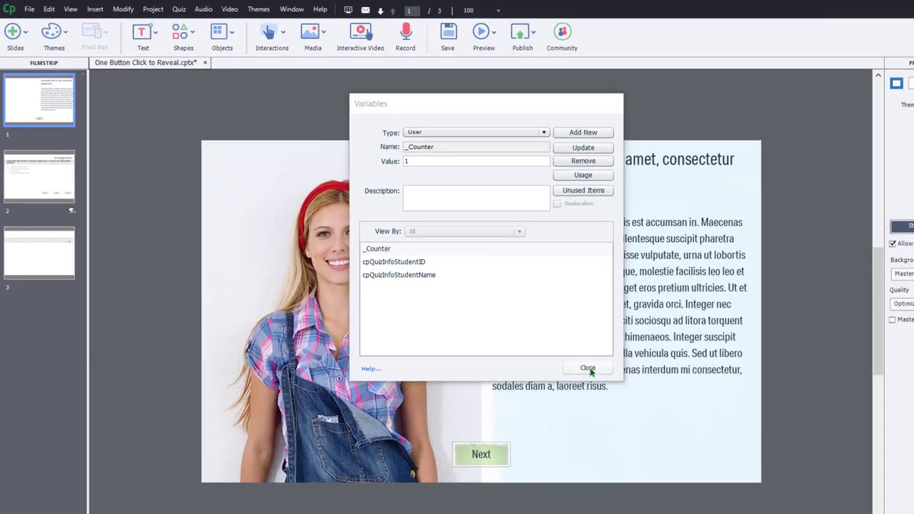
click(770, 482)
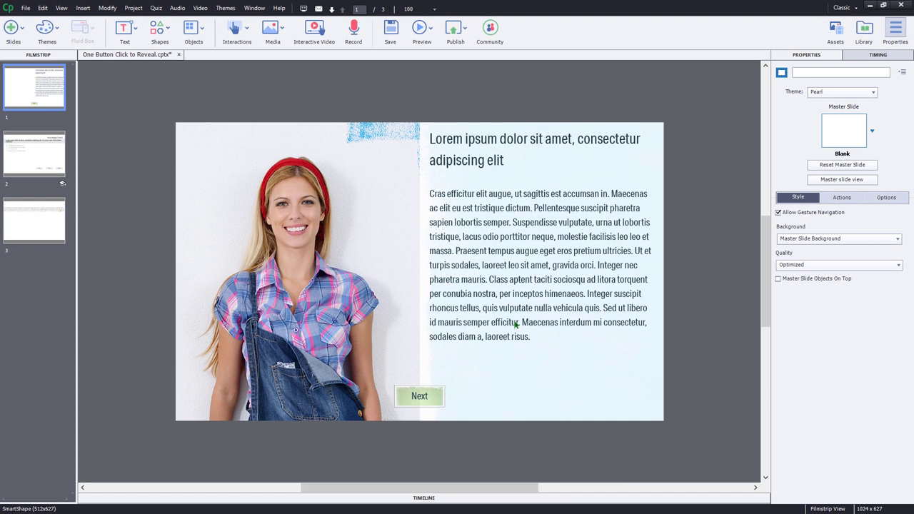
Step: Set the Next button's On Success action to Execute Advanced Actions and open the script editor
click(419, 397)
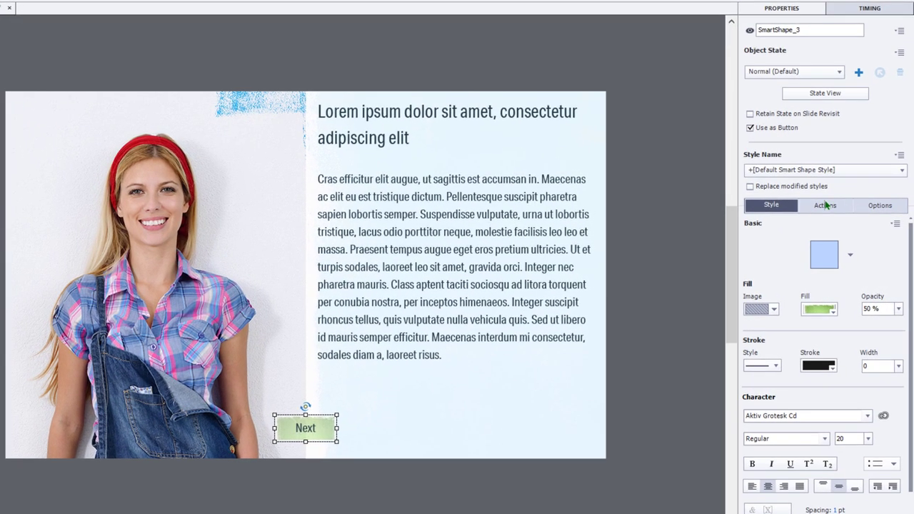
click(825, 205)
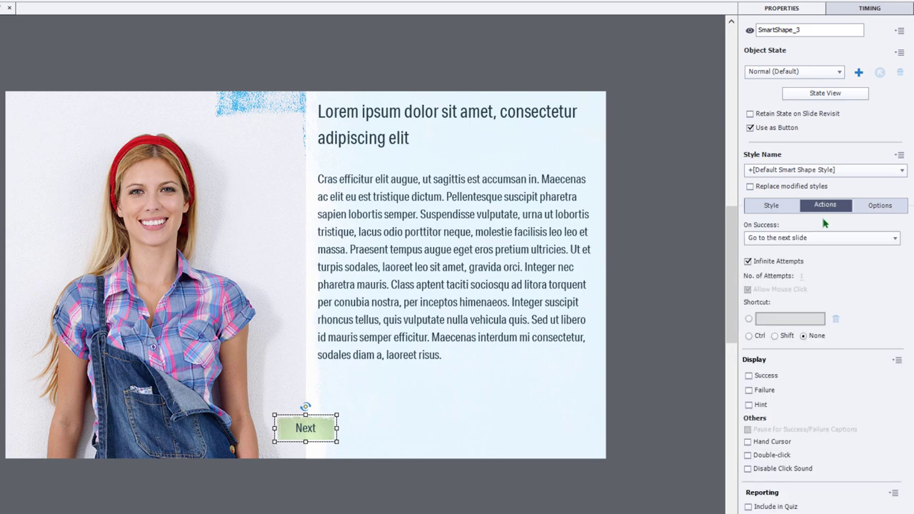
click(820, 238)
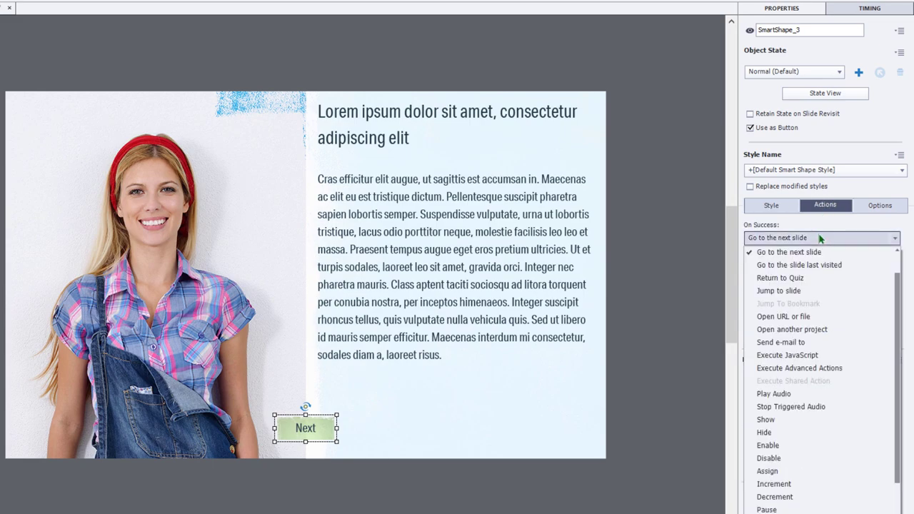
click(825, 368)
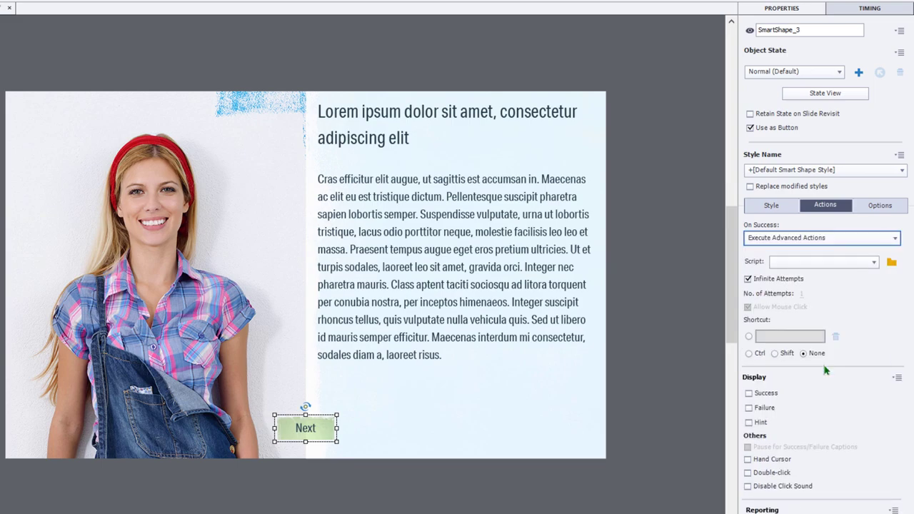
click(891, 263)
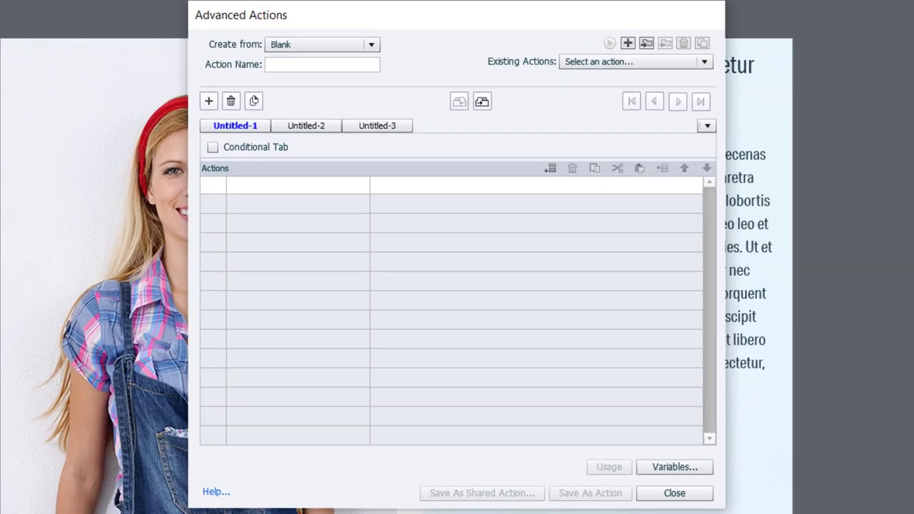
Step: Name the action StateChangeAndNext, make it conditional, and review its empty IF and ELSE branches
click(288, 62)
text(State)
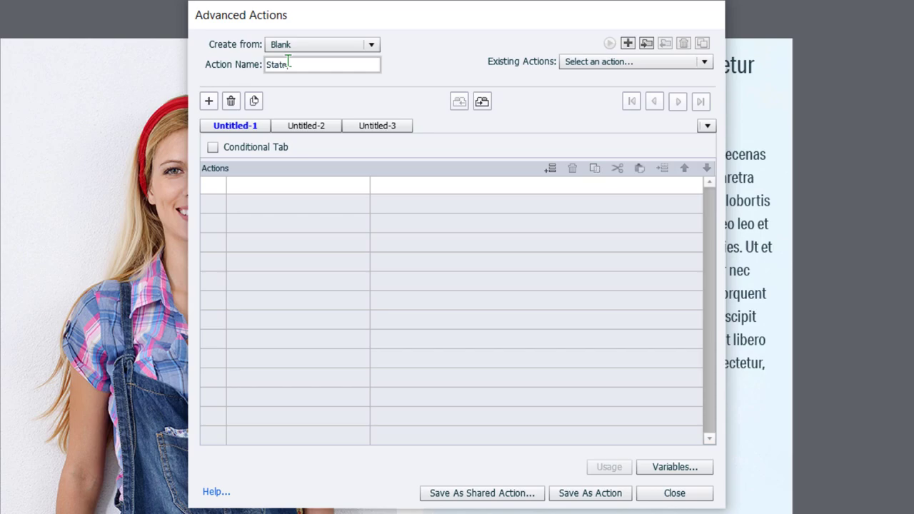
text(ChangeAnd)
text(Next)
click(212, 148)
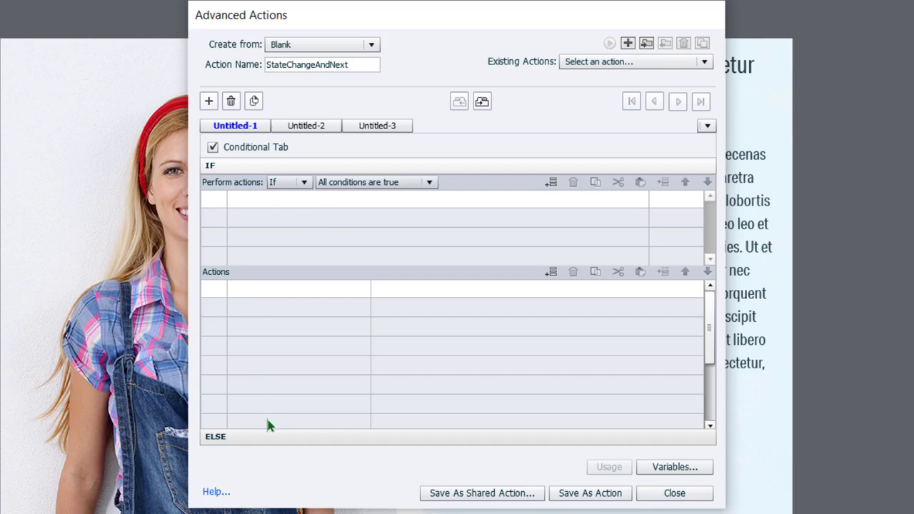
click(215, 437)
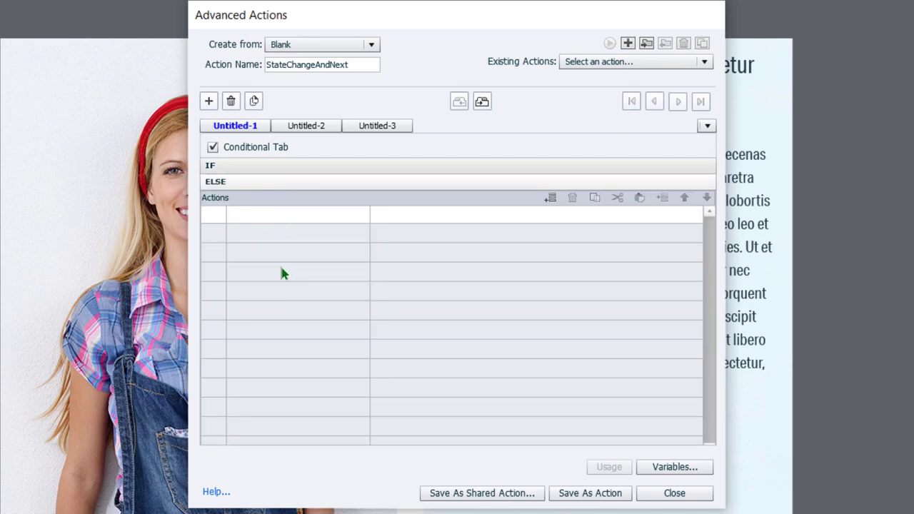
click(217, 165)
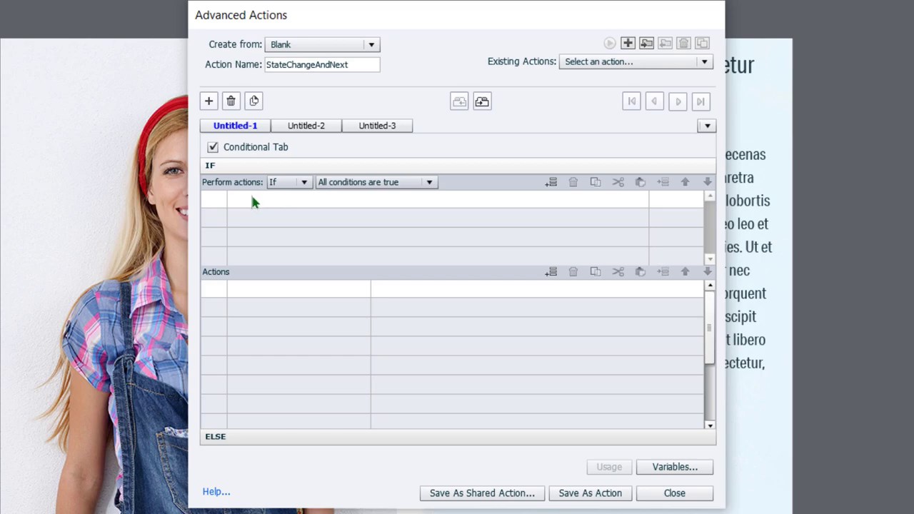
Step: Set the IF condition to _Counter is less than literal 4
click(252, 203)
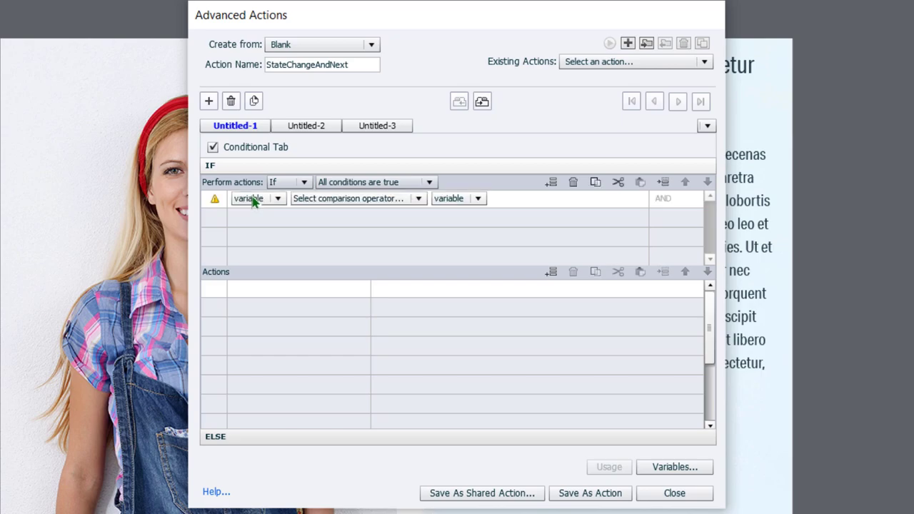
click(277, 200)
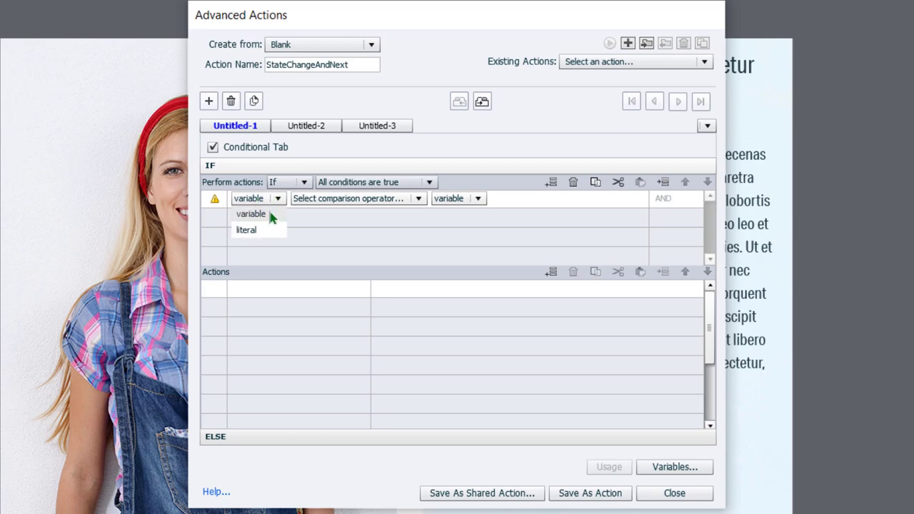
click(269, 212)
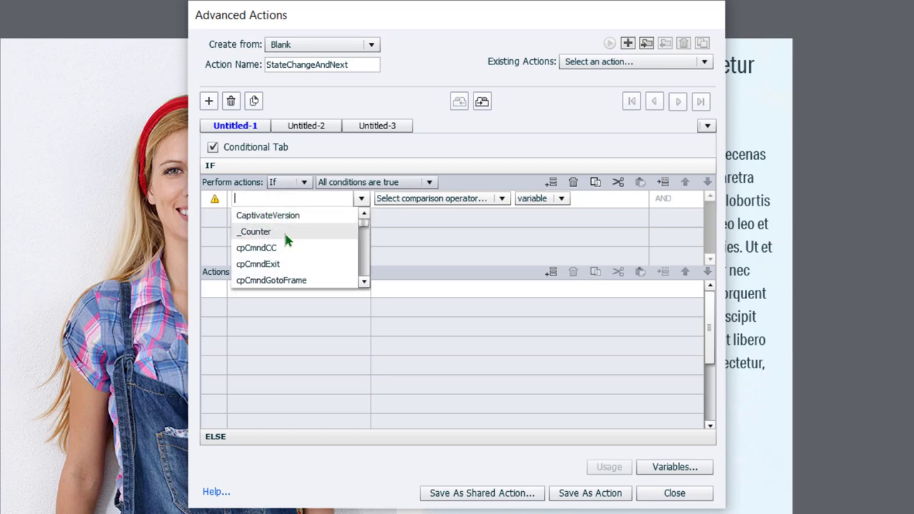
click(279, 231)
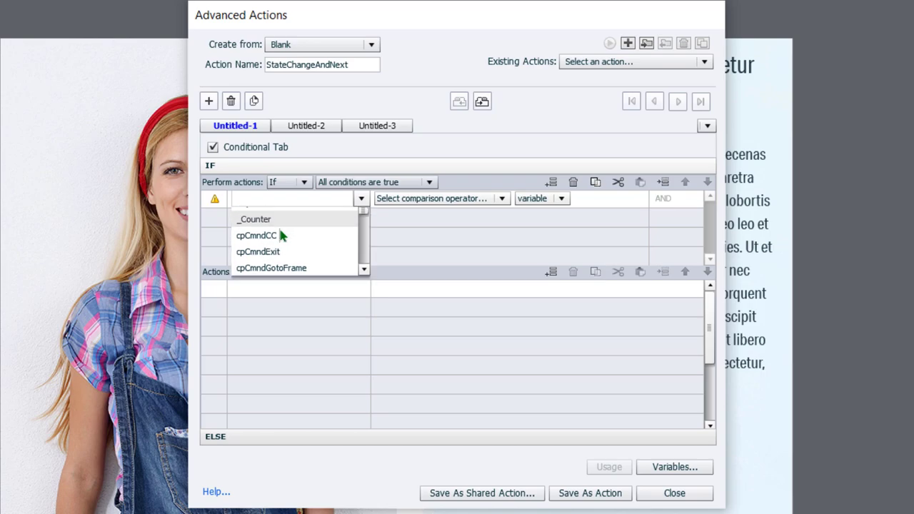
click(361, 201)
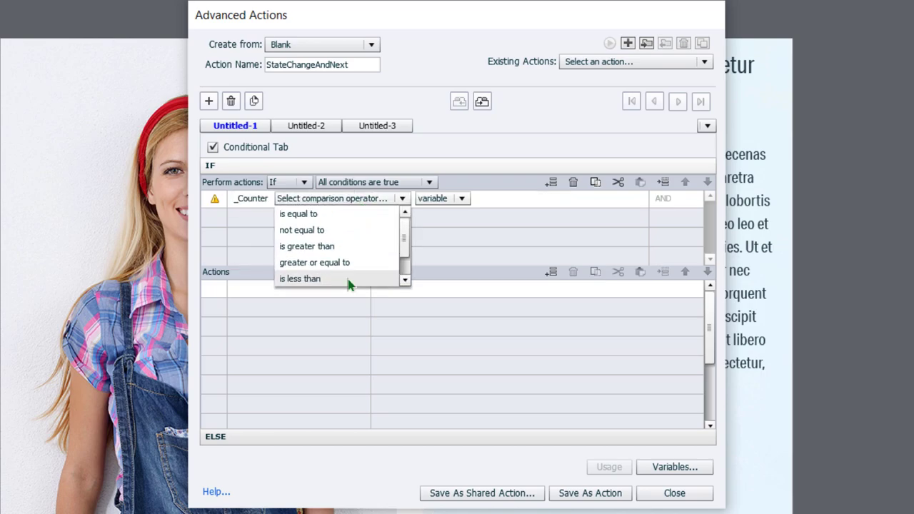
click(346, 278)
click(368, 199)
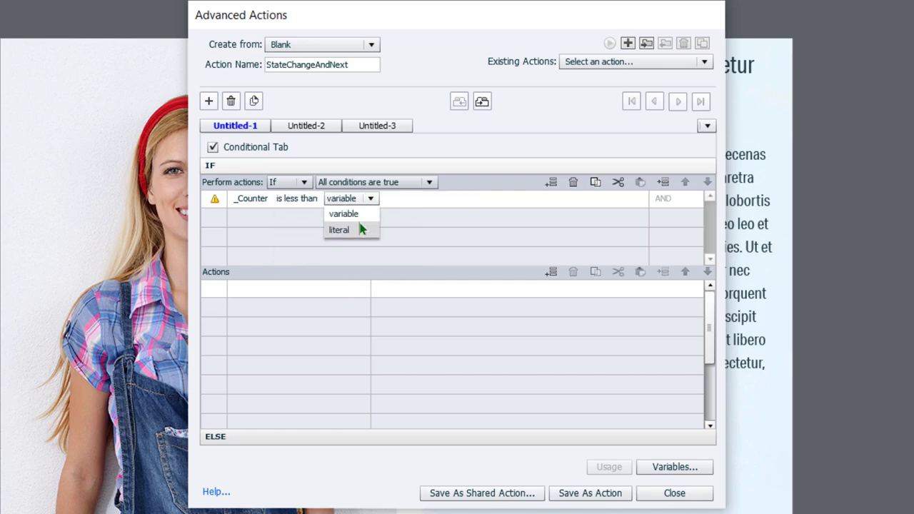
click(361, 228)
text(4)
key(Return)
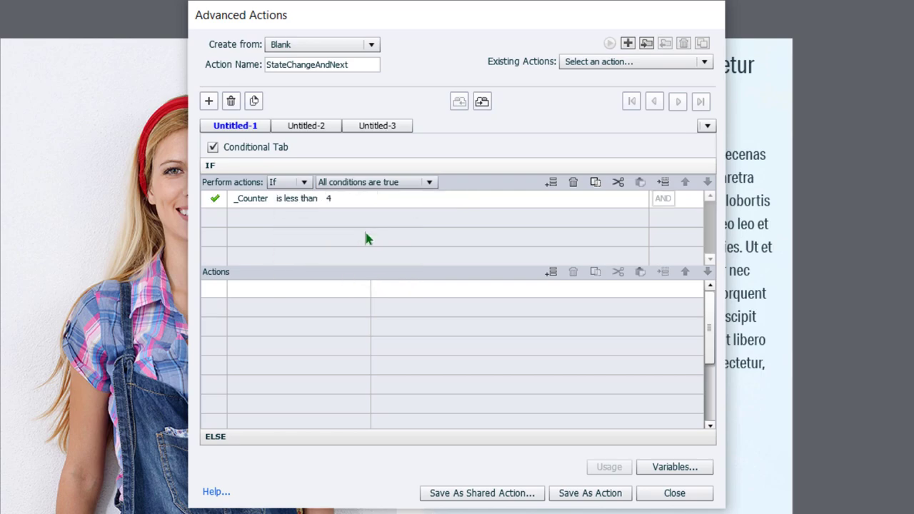
Step: Add actions Go To Next State of SmartShape_1 and Increment _Counter by 1
click(251, 289)
scroll(254, 301, down, 2)
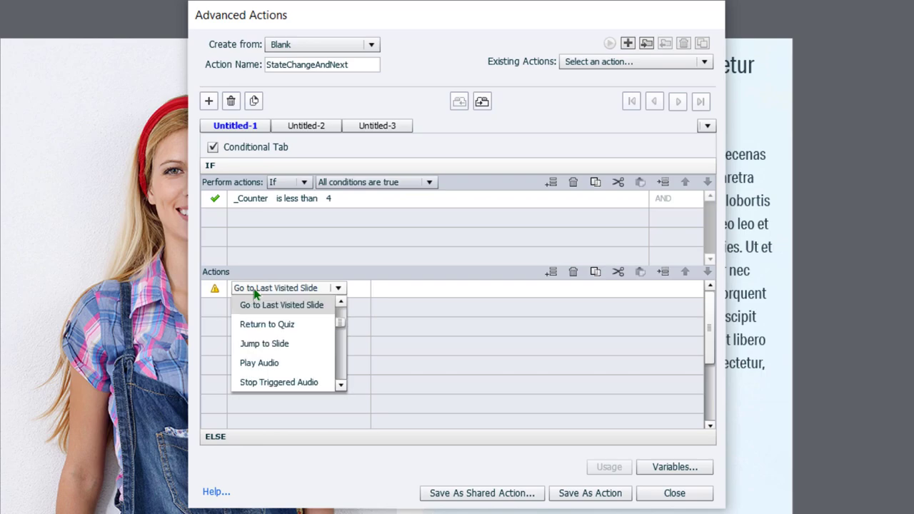
scroll(289, 336, down, 3)
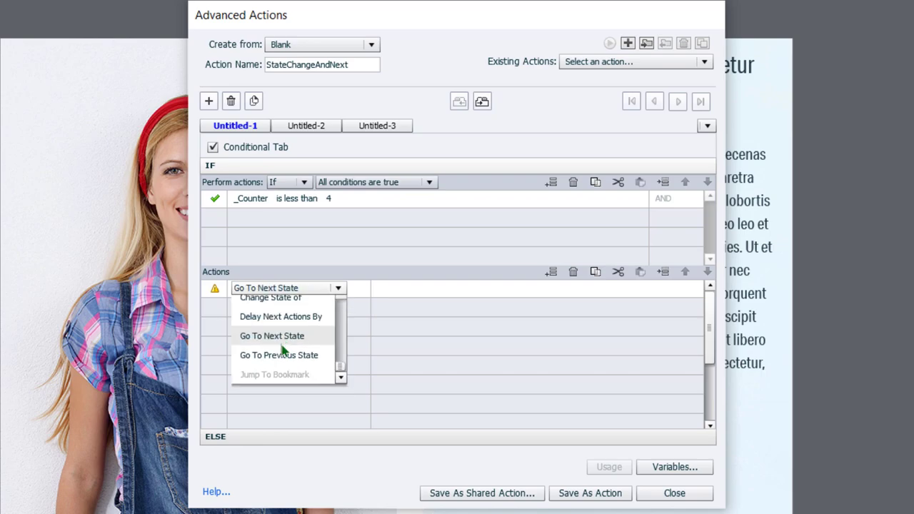
click(281, 341)
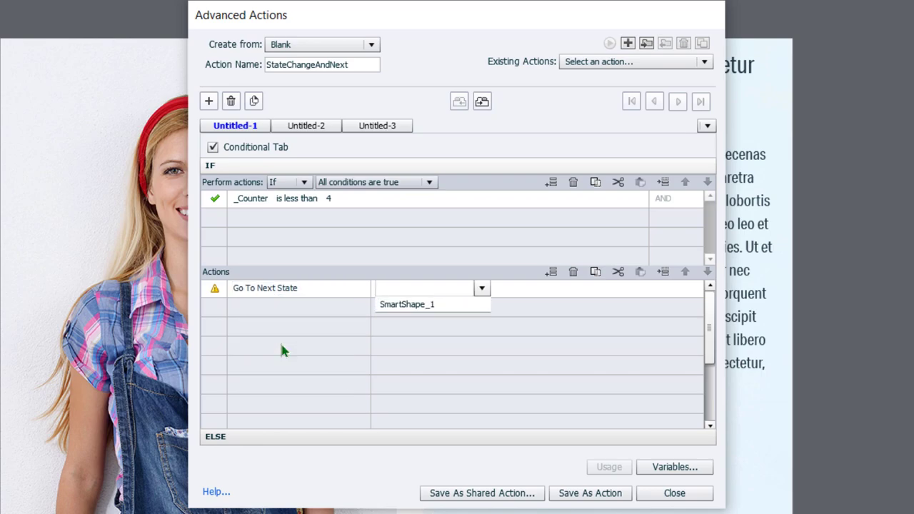
click(420, 304)
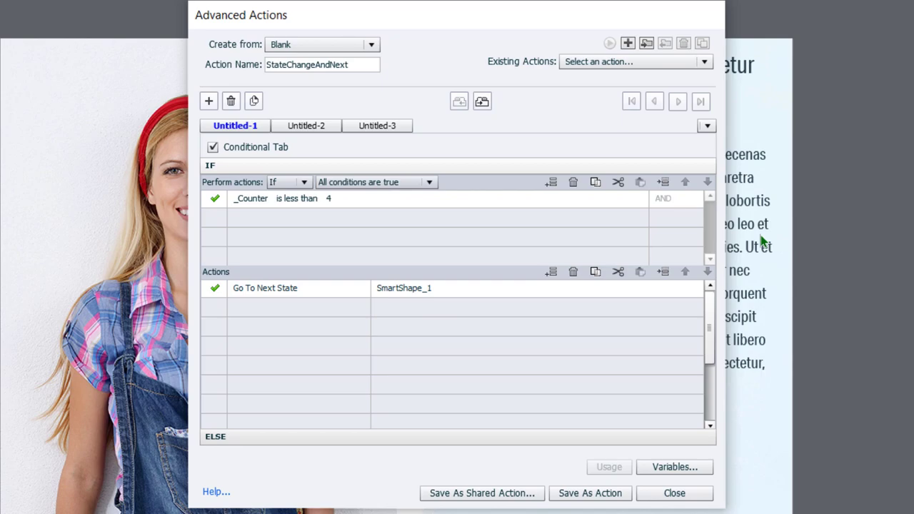
double_click(259, 315)
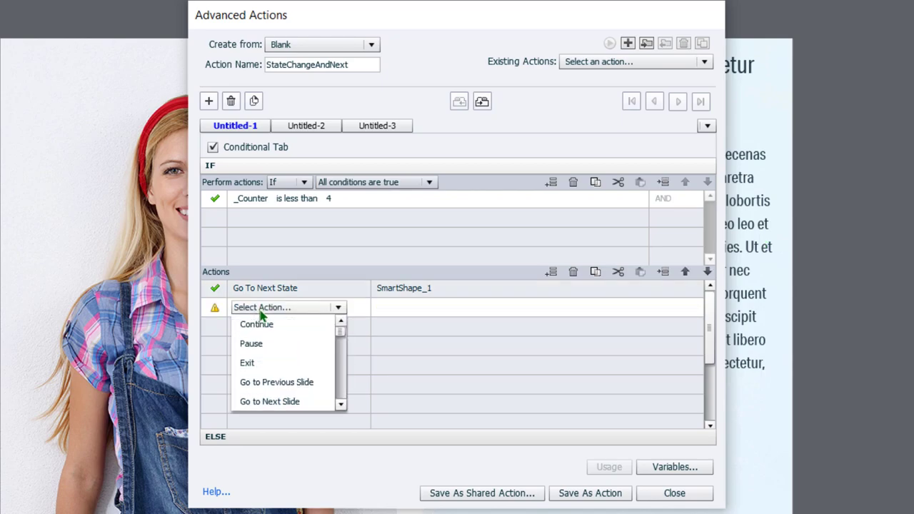
scroll(286, 364, down, 5)
click(285, 364)
click(386, 323)
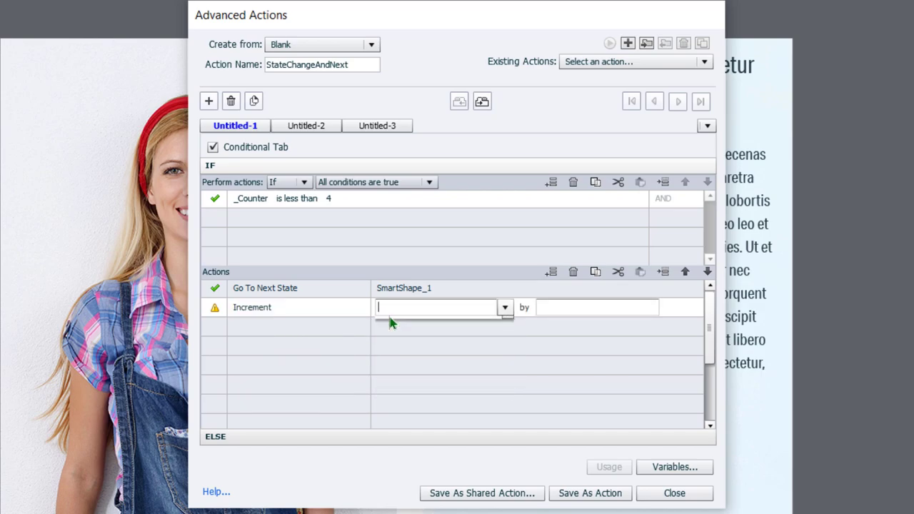
click(490, 308)
text(1)
key(Return)
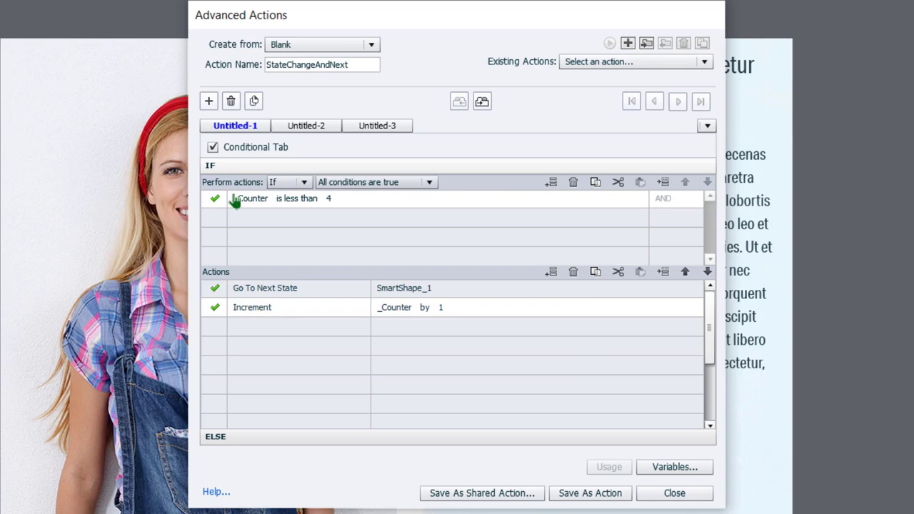
Step: Make the ELSE branch run Go to Next Slide
click(248, 437)
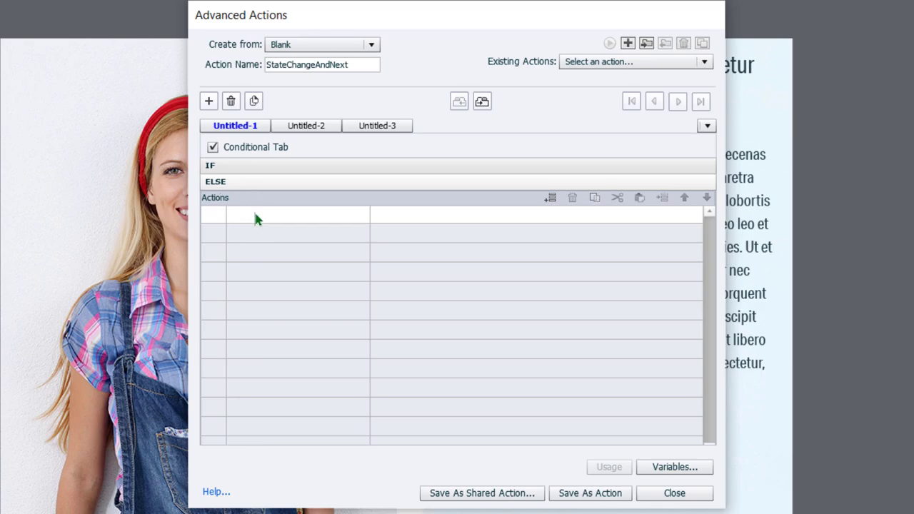
click(255, 219)
click(257, 216)
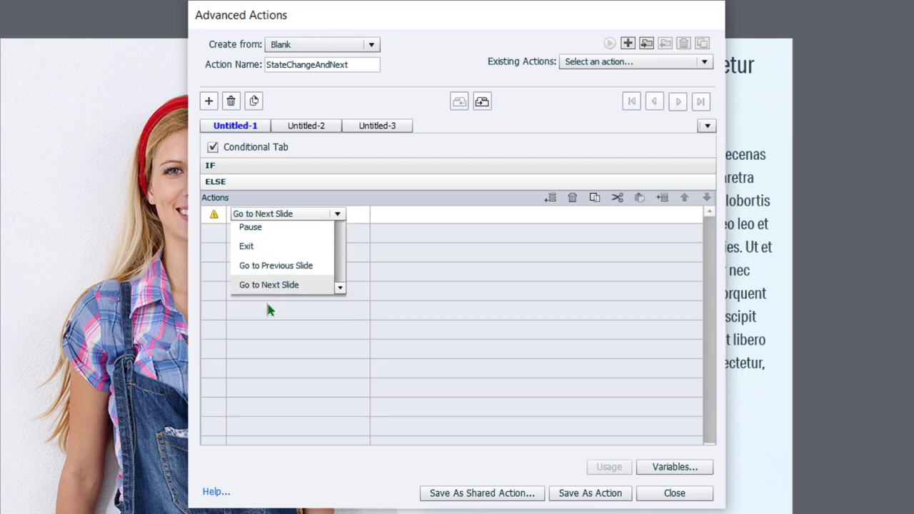
click(268, 305)
Step: Save StateChangeAndNext as an action, confirm, and close Advanced Actions
click(590, 494)
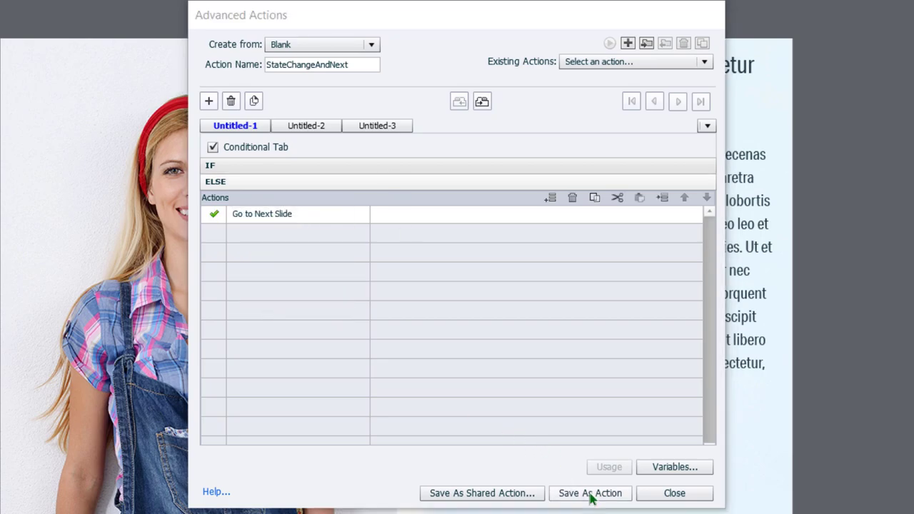
click(490, 286)
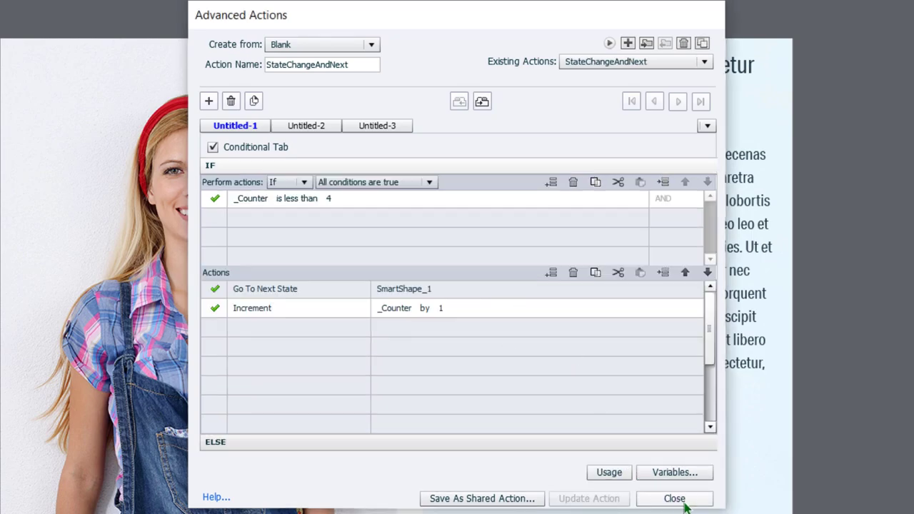
click(684, 498)
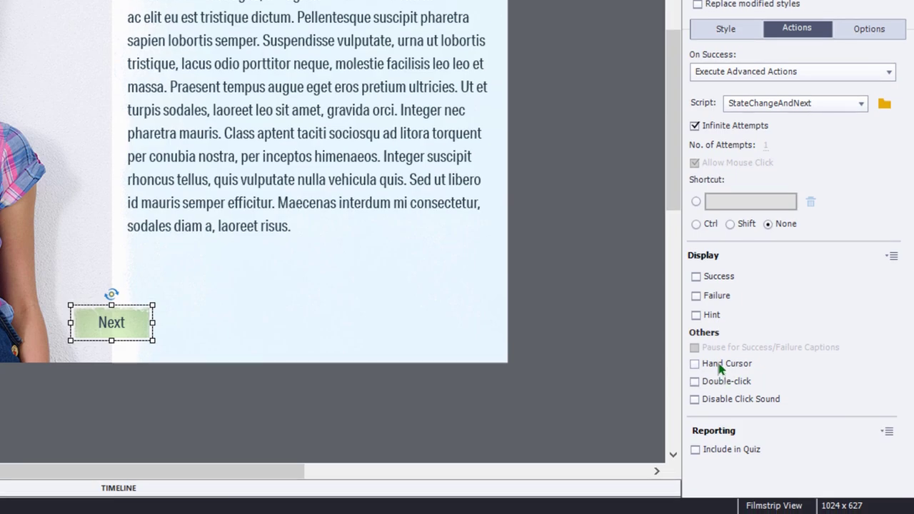
Step: Turn on Hand Cursor and Disable Click Sound for the Next button
click(720, 366)
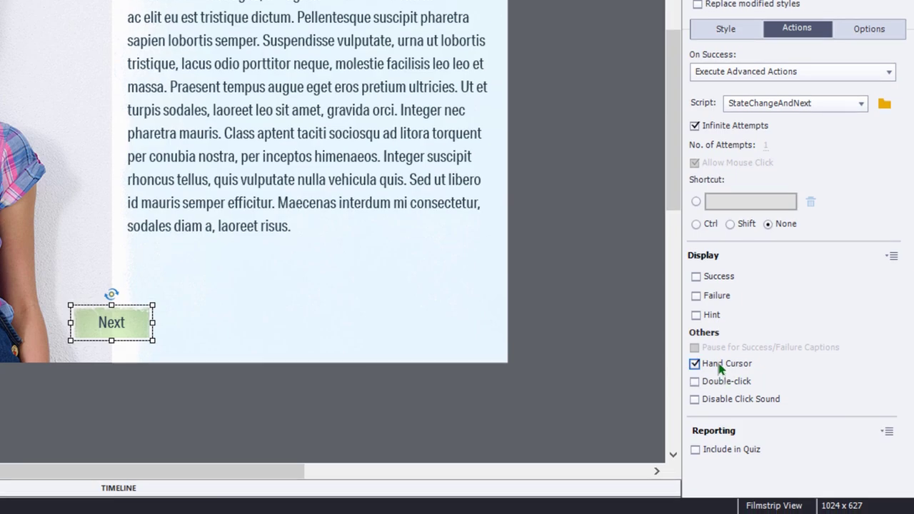
click(714, 401)
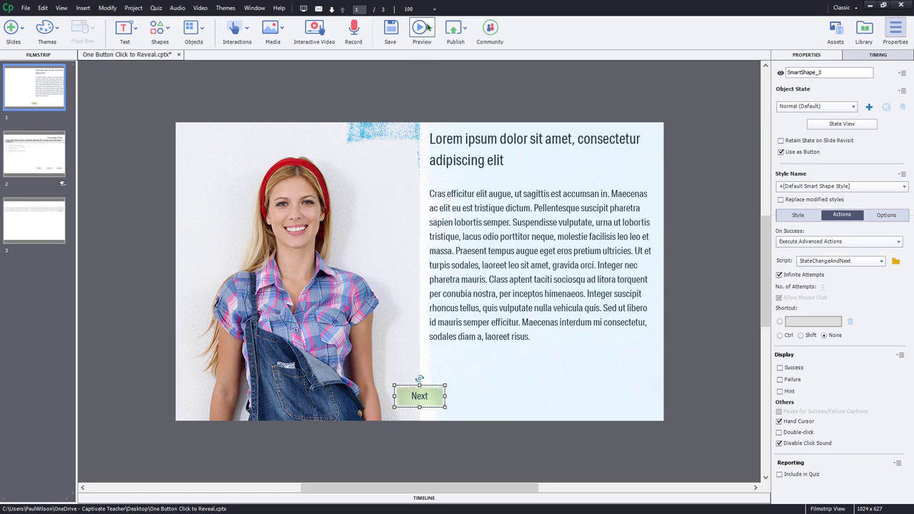
Step: Preview as HTML5 in Browser and click Next three times until the Knowledge Check slide appears
click(427, 26)
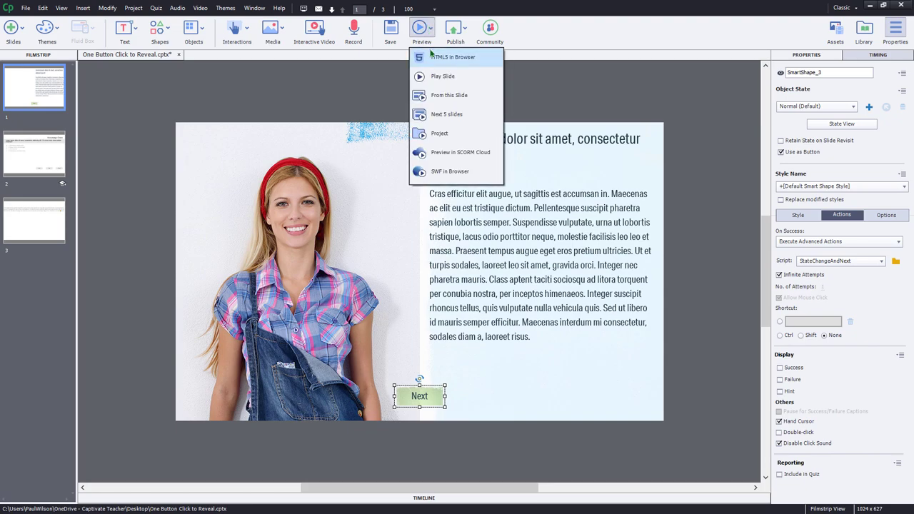
click(431, 58)
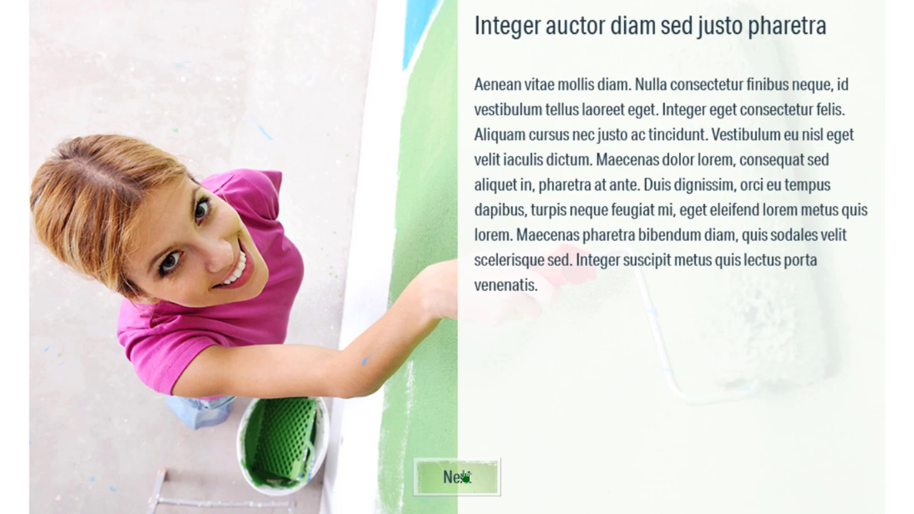
click(464, 477)
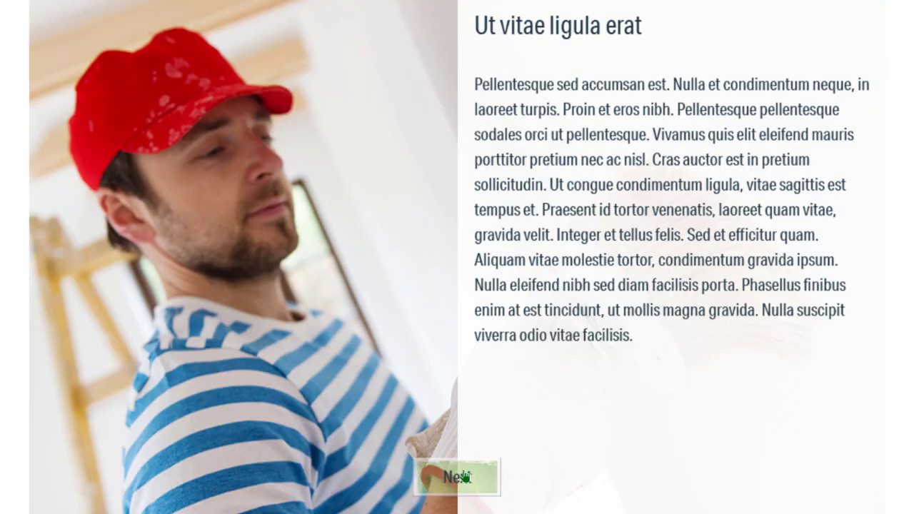
click(464, 477)
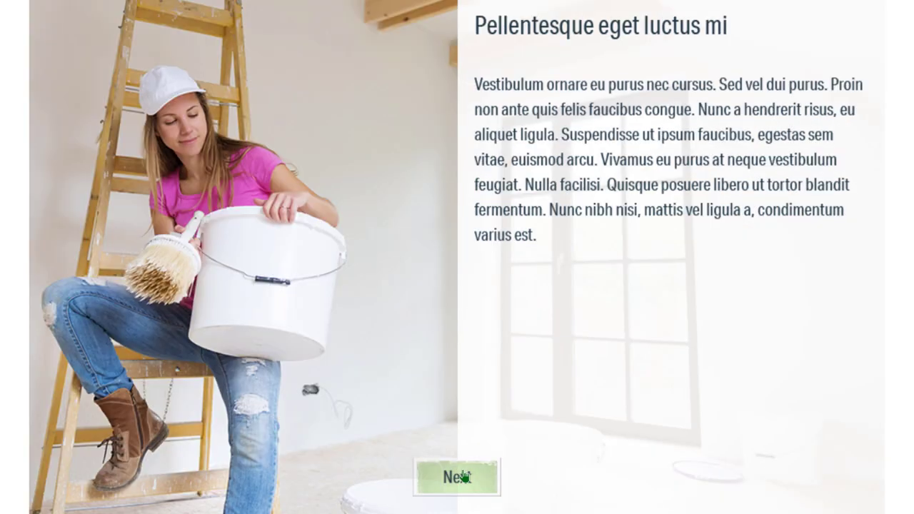
click(464, 477)
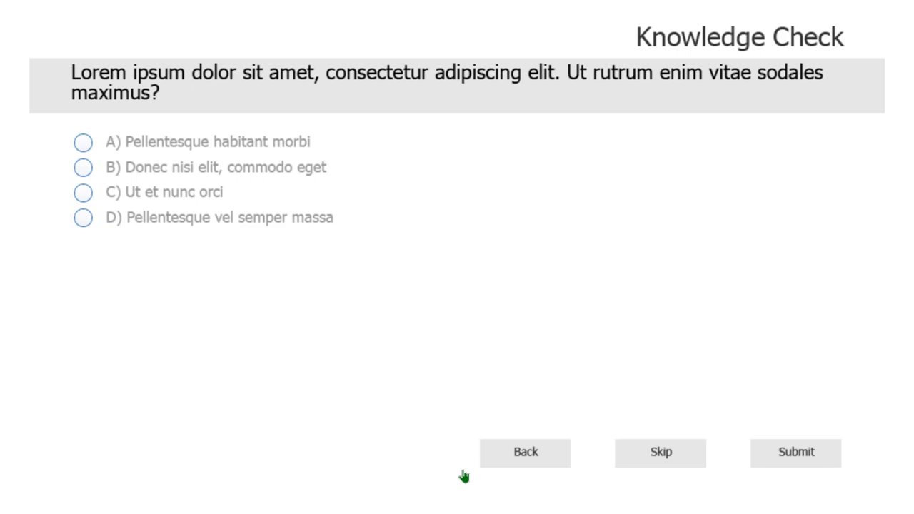